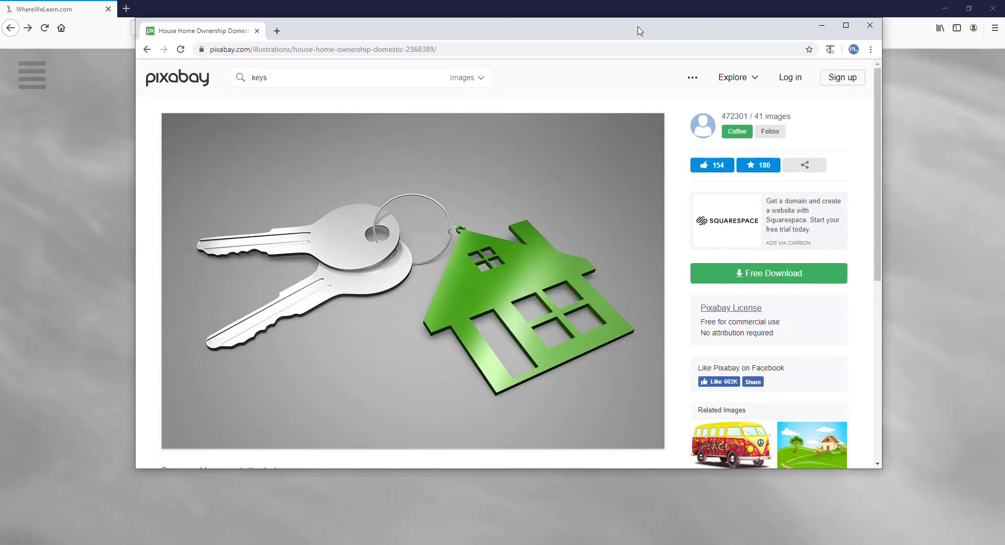
Copy the image address of the keys and green house illustration on the Pixabay page.
{"action": "left_click_drag", "start_coordinate": [619, 35], "coordinate": [649, 55]}
{"action": "double_click", "coordinate": [648, 50]}
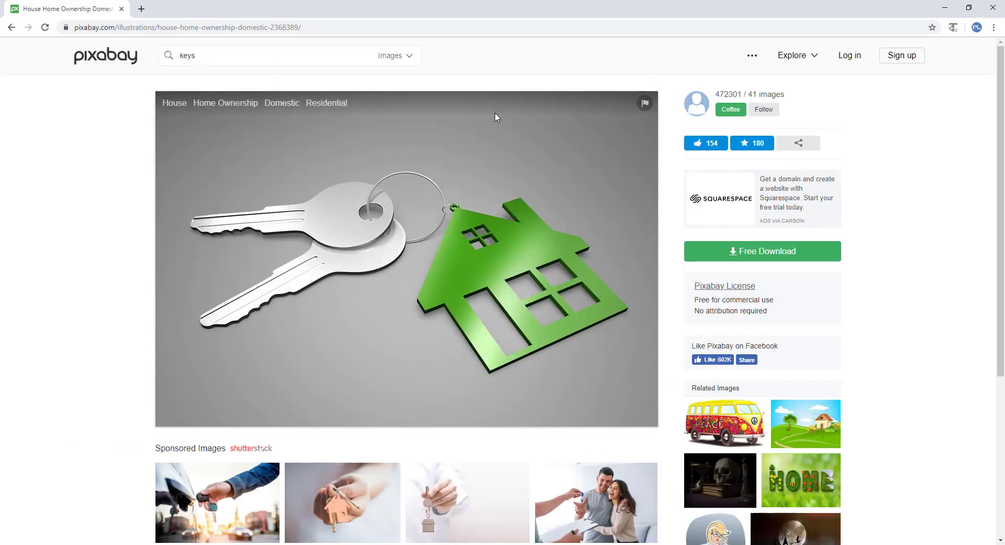
{"action": "right_click", "coordinate": [402, 240]}
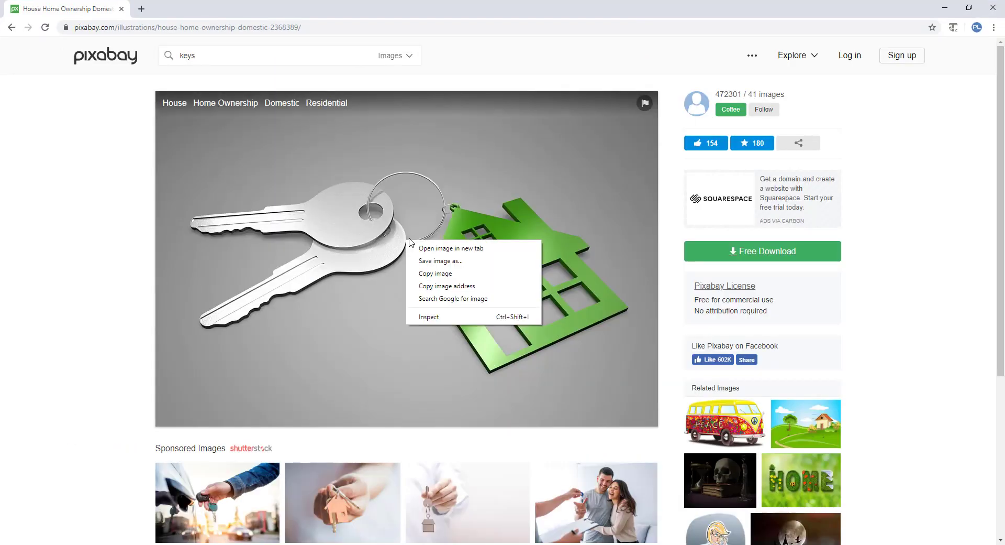
{"action": "left_click", "coordinate": [477, 287]}
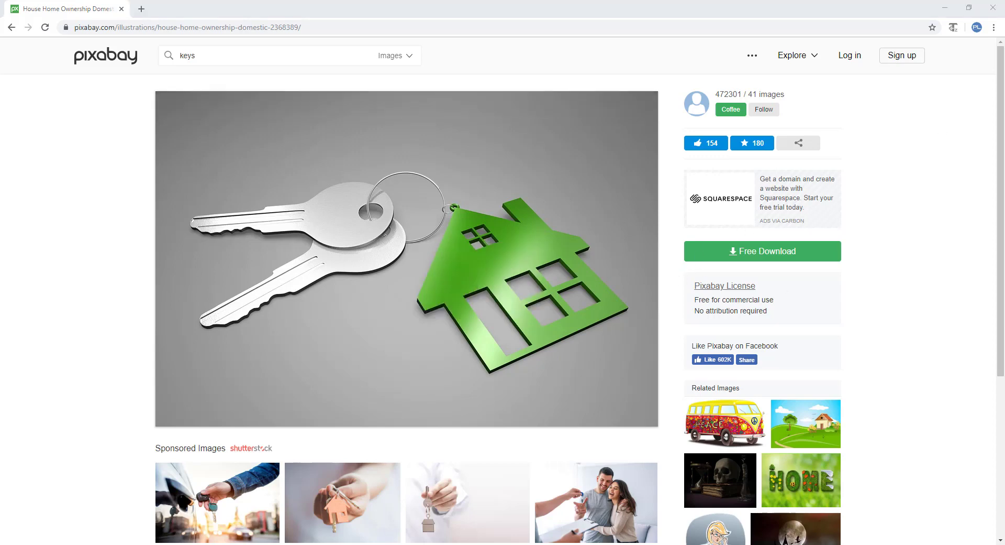
{"action": "left_click_drag", "start_coordinate": [936, 145], "coordinate": [606, 94]}
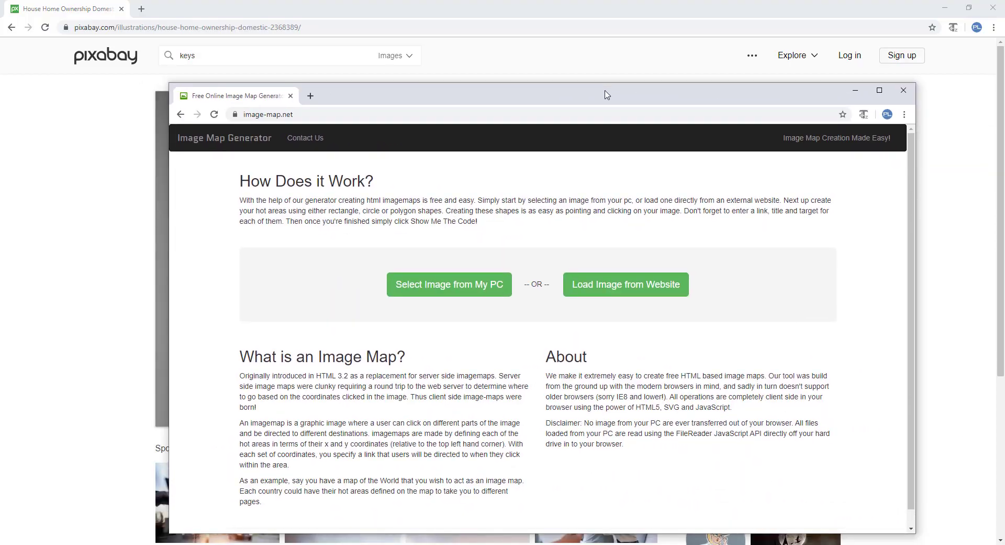
{"action": "double_click", "coordinate": [606, 95]}
{"action": "left_click", "coordinate": [587, 206]}
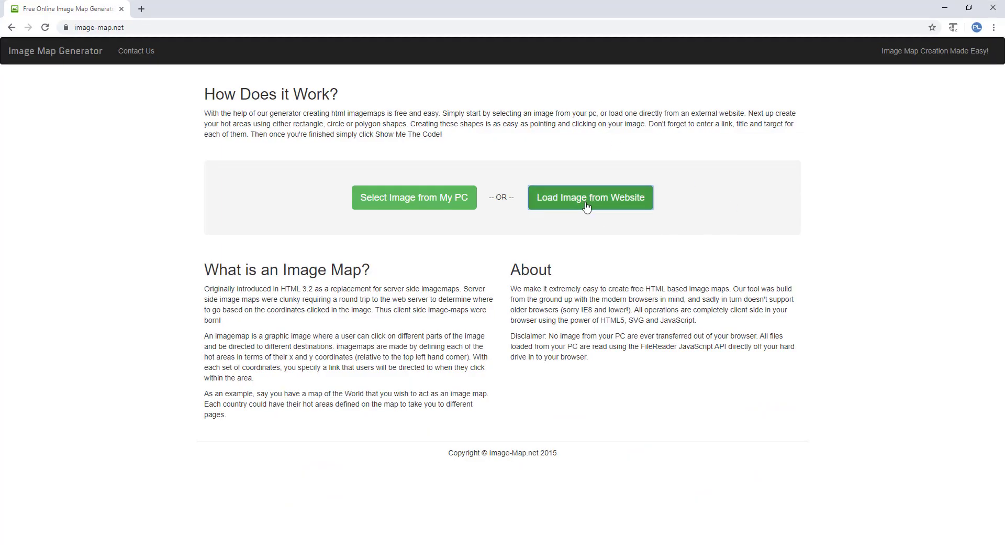
{"action": "left_click", "coordinate": [426, 98]}
{"action": "type", "text": "https://cdn.pixabay.com/photo/2017/06/03/10/06/house-2368389_960_720.jpg"}
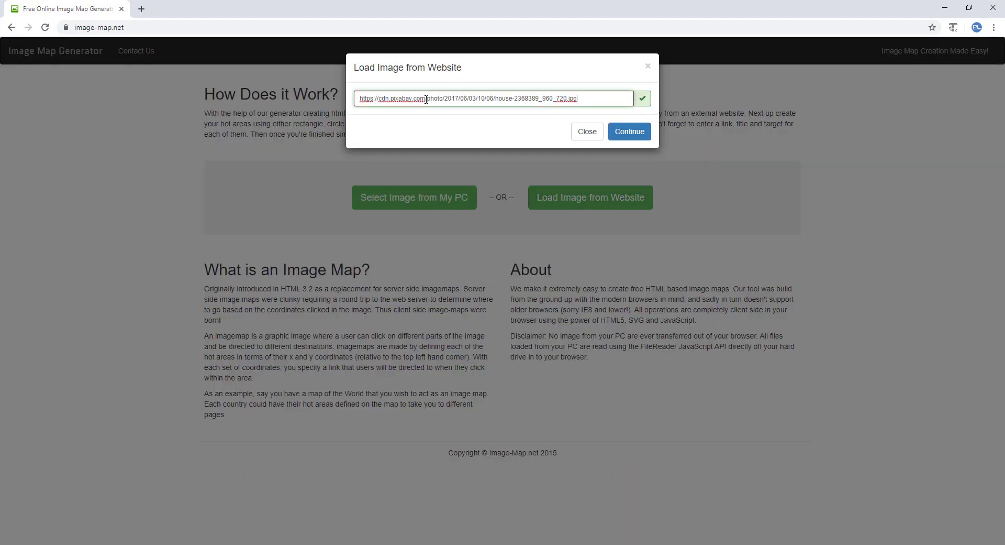
{"action": "left_click", "coordinate": [631, 132]}
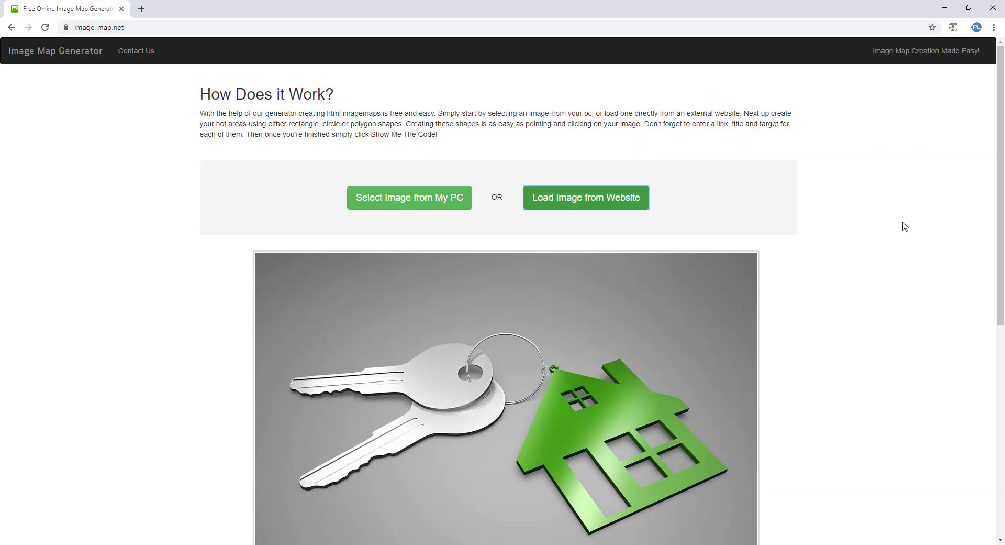
Make the first area active with the Rect shape and draw its rectangle around both silver keys.
{"action": "scroll", "coordinate": [903, 225], "scroll_direction": "down", "scroll_amount": 4}
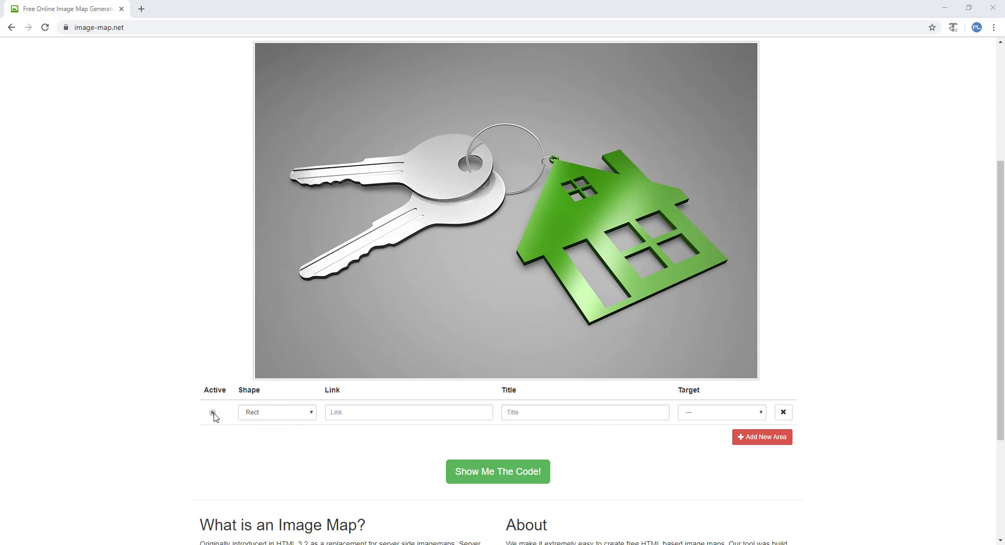
{"action": "left_click", "coordinate": [214, 413]}
{"action": "left_click", "coordinate": [262, 414]}
{"action": "left_click", "coordinate": [266, 435]}
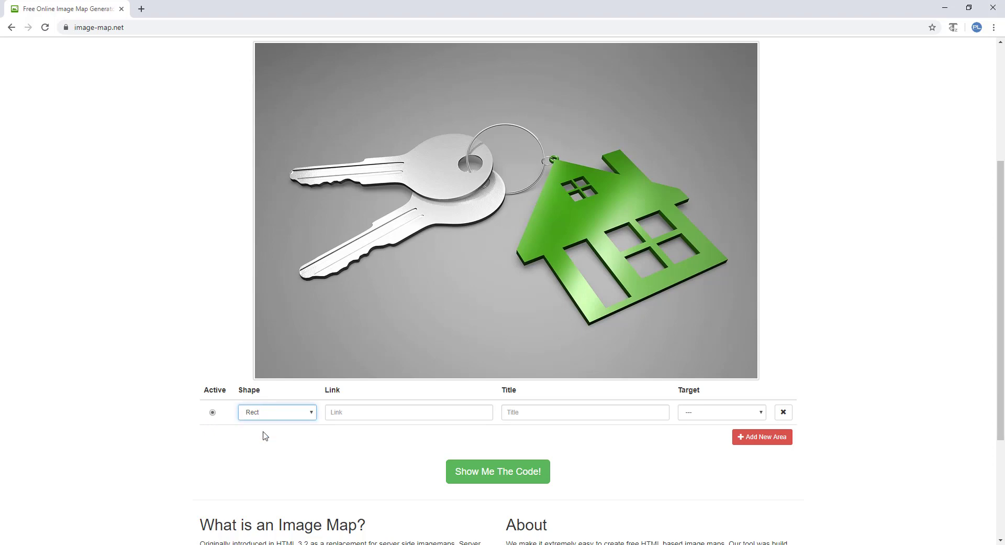
{"action": "left_click", "coordinate": [279, 115]}
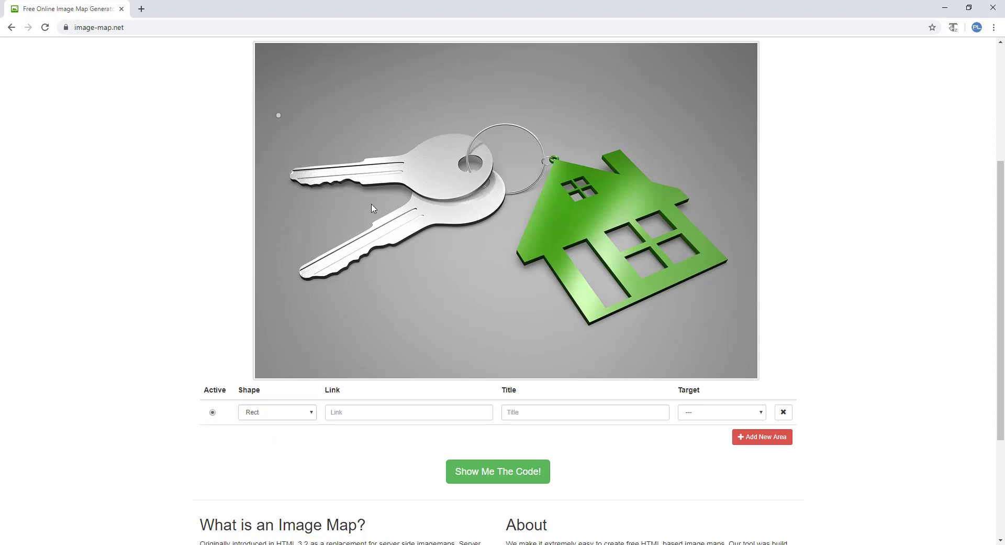
{"action": "left_click", "coordinate": [488, 267]}
{"action": "left_click_drag", "start_coordinate": [488, 267], "coordinate": [505, 288]}
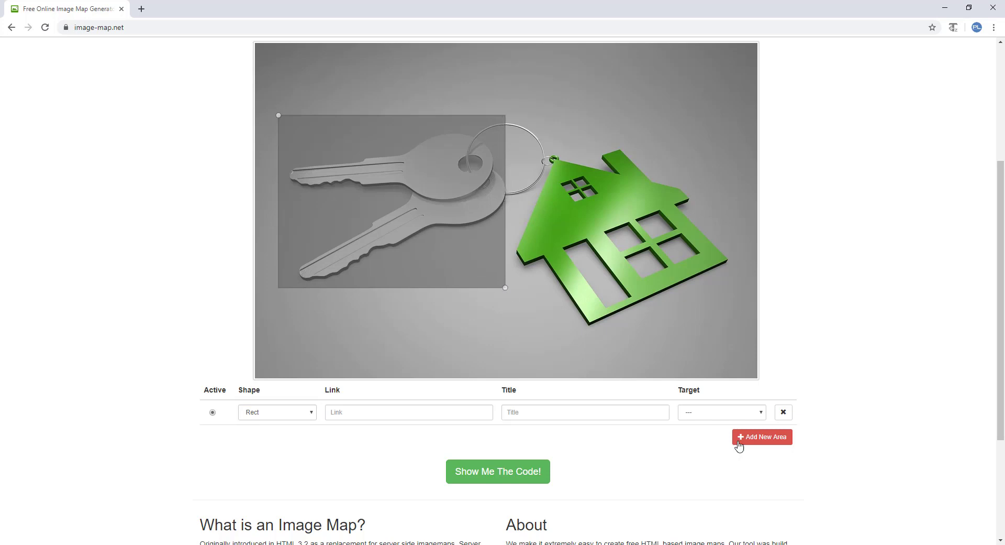
Add a second area with the Circle shape and fit its circle over the key ring.
{"action": "left_click", "coordinate": [766, 437]}
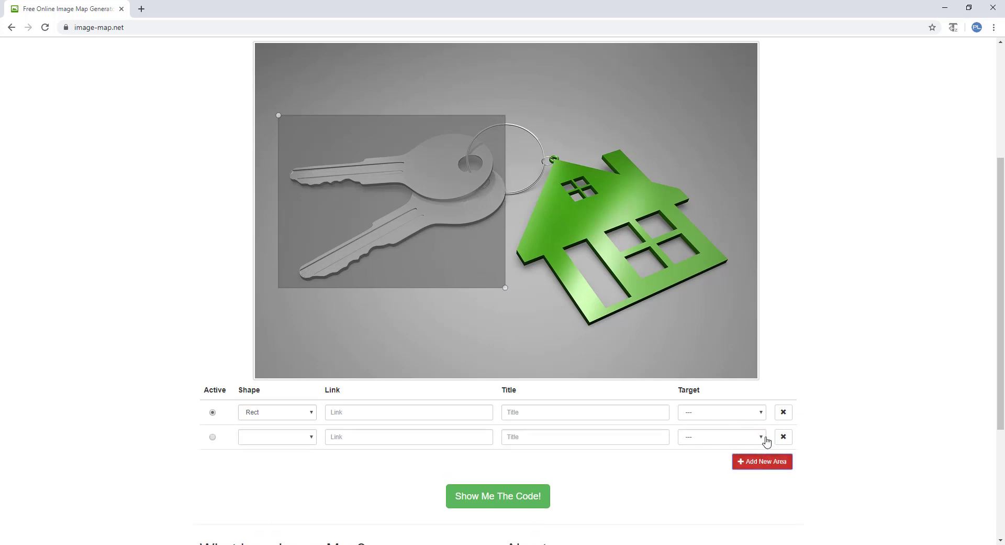
{"action": "left_click", "coordinate": [212, 437]}
{"action": "left_click", "coordinate": [276, 443]}
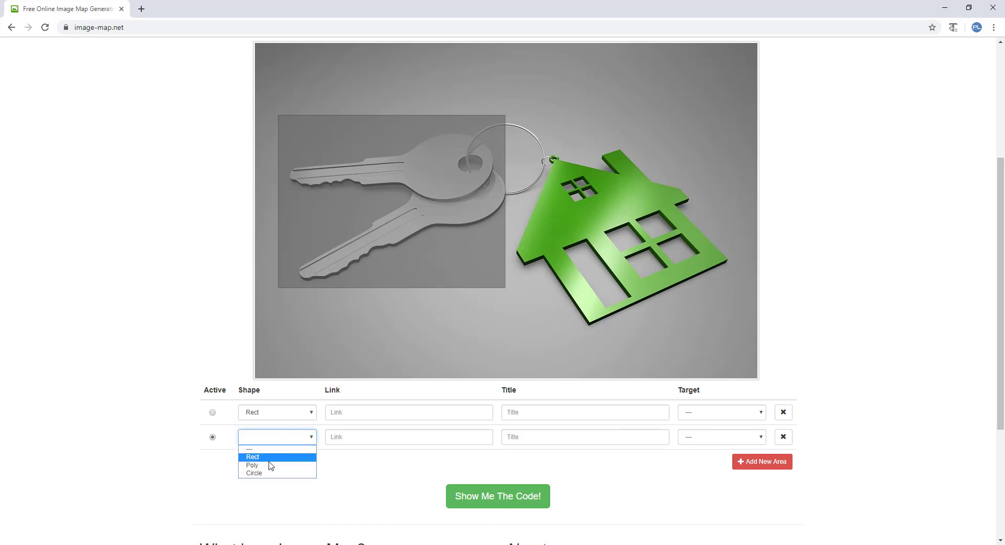
{"action": "left_click", "coordinate": [303, 475]}
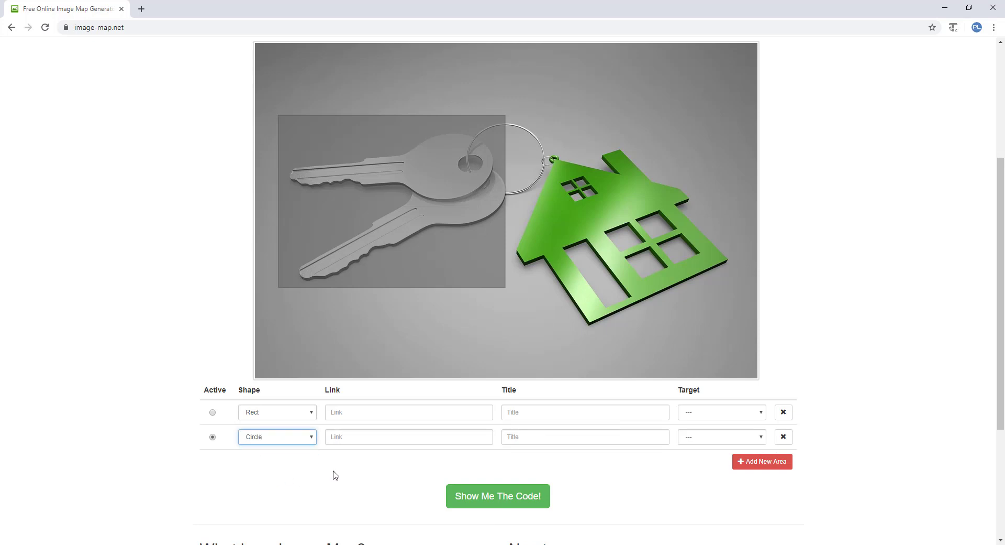
{"action": "left_click", "coordinate": [548, 146]}
{"action": "mouse_move", "coordinate": [549, 147]}
{"action": "left_mouse_down"}
{"action": "mouse_move", "coordinate": [587, 146]}
{"action": "mouse_move", "coordinate": [520, 165]}
{"action": "left_mouse_up"}
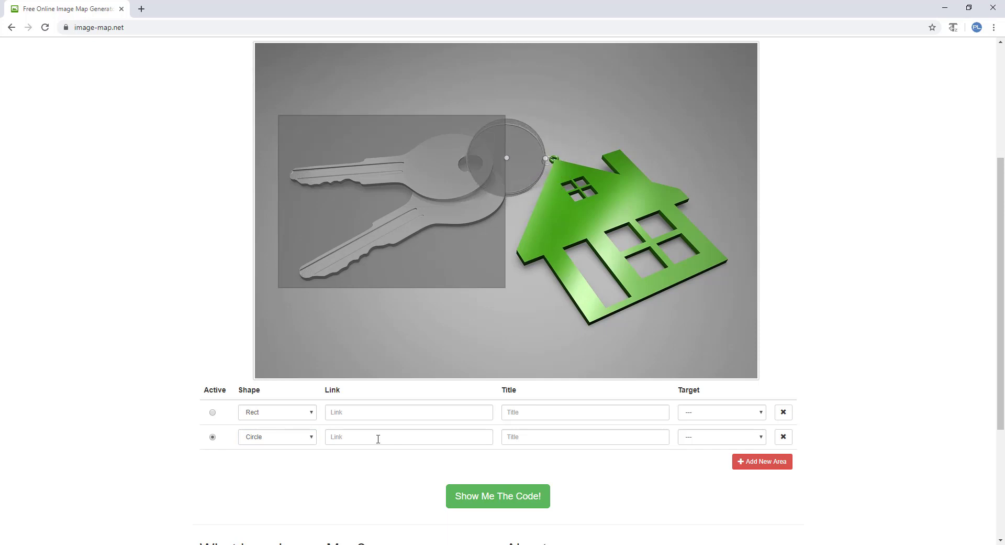
Add a third area with the Poly shape and trace the outline of the green house, including its chimney, point by point.
{"action": "left_click", "coordinate": [773, 463]}
{"action": "left_click", "coordinate": [212, 461]}
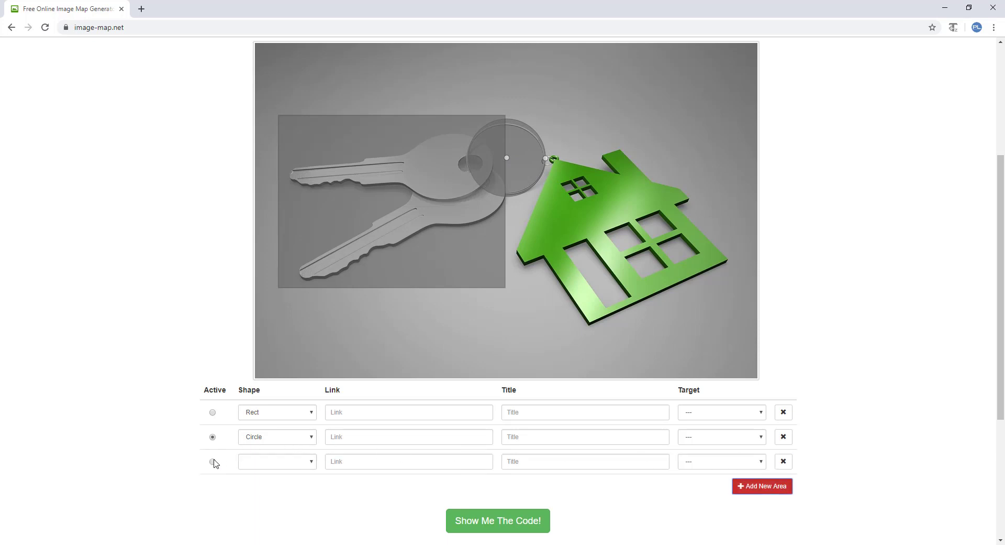
{"action": "left_click", "coordinate": [265, 462]}
{"action": "left_click", "coordinate": [257, 490]}
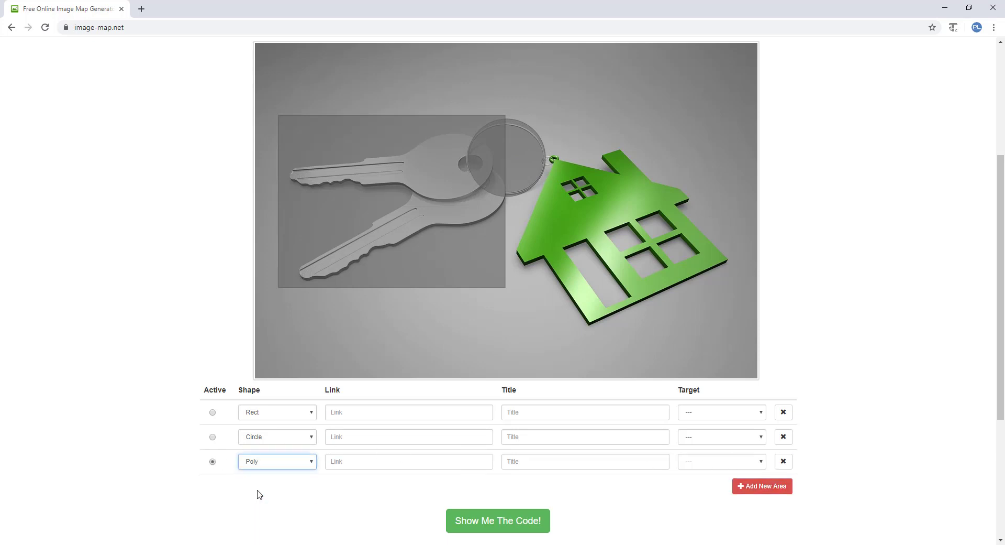
{"action": "left_click", "coordinate": [543, 260]}
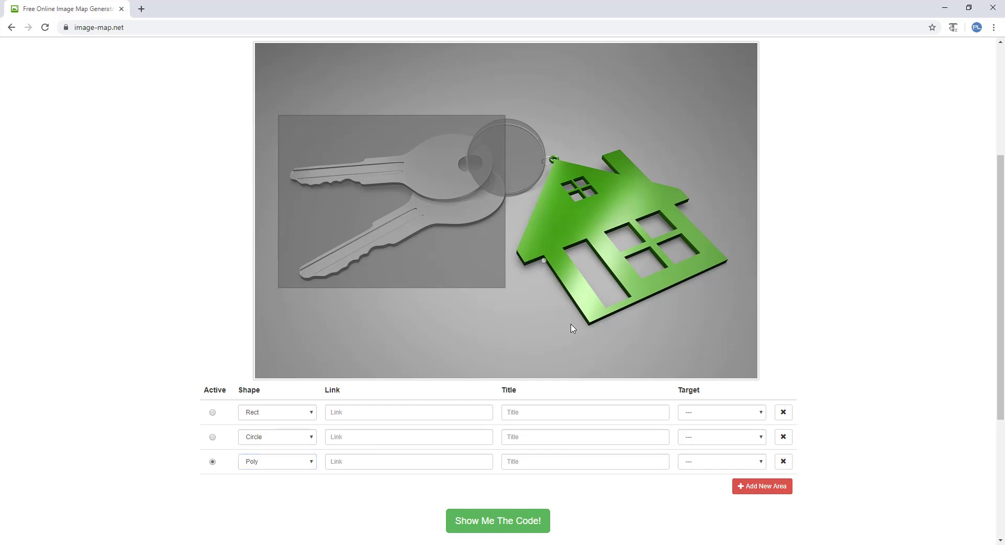
{"action": "left_click", "coordinate": [589, 326]}
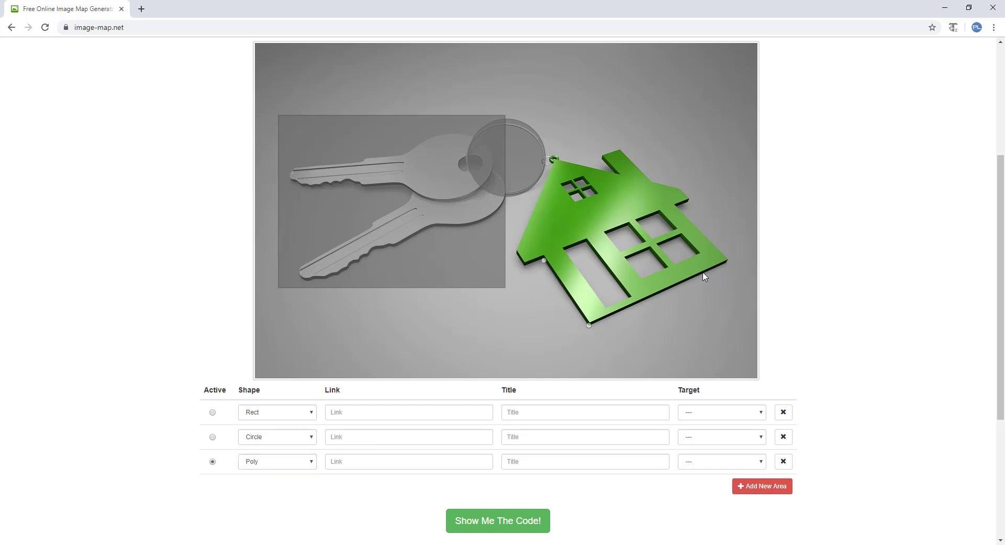
{"action": "left_click", "coordinate": [727, 260]}
{"action": "left_click", "coordinate": [676, 205]}
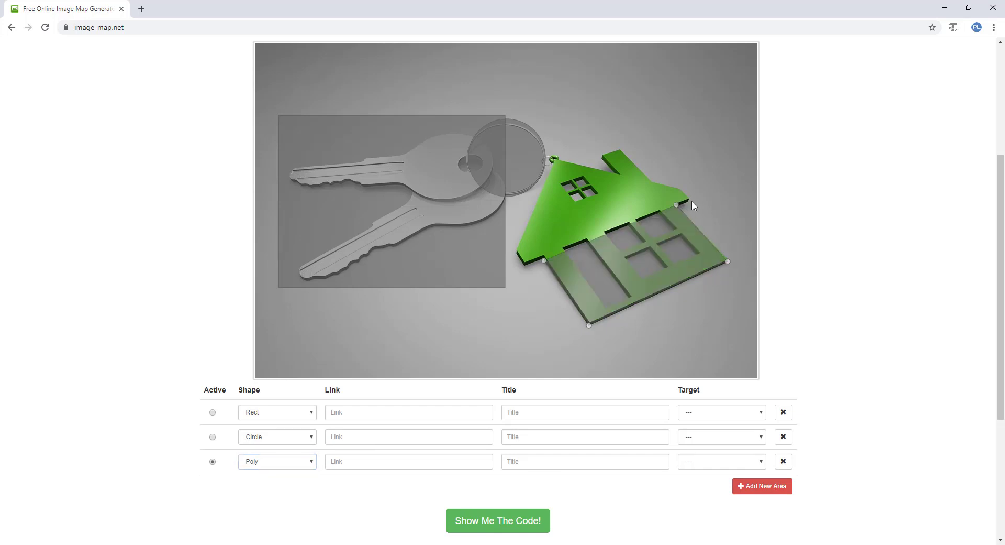
{"action": "left_click", "coordinate": [690, 199]}
{"action": "left_click", "coordinate": [680, 187]}
{"action": "left_click", "coordinate": [651, 180]}
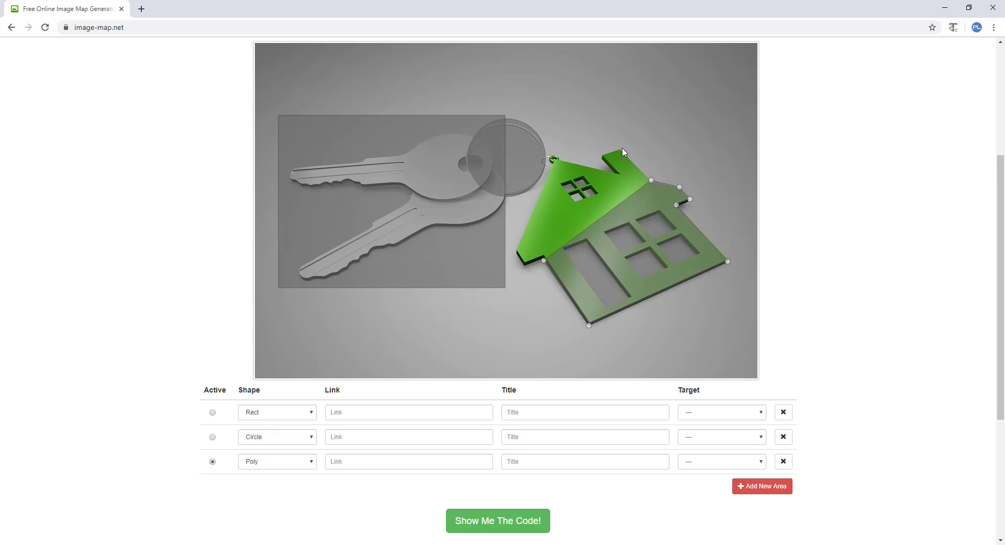
{"action": "left_click", "coordinate": [620, 150]}
{"action": "left_click", "coordinate": [601, 153]}
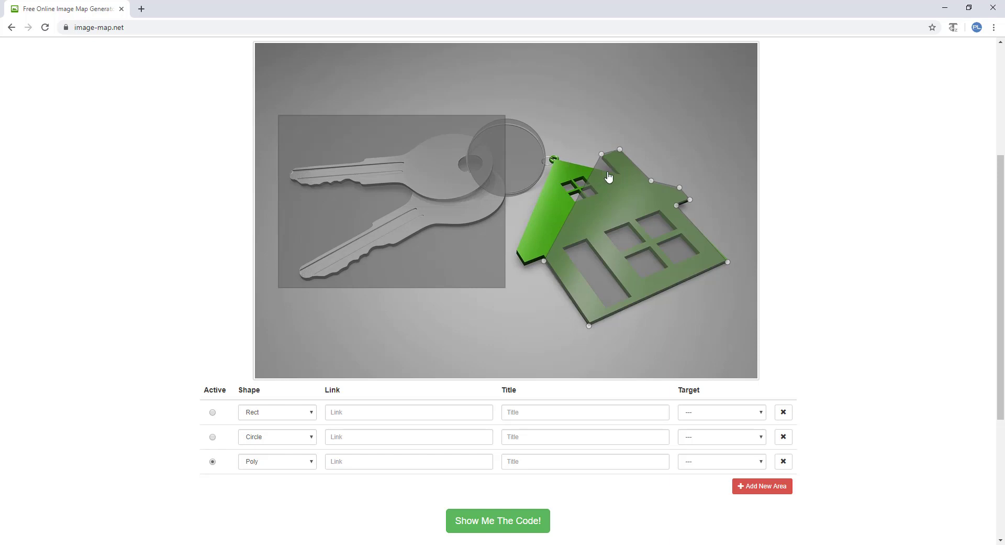
{"action": "left_click", "coordinate": [610, 170]}
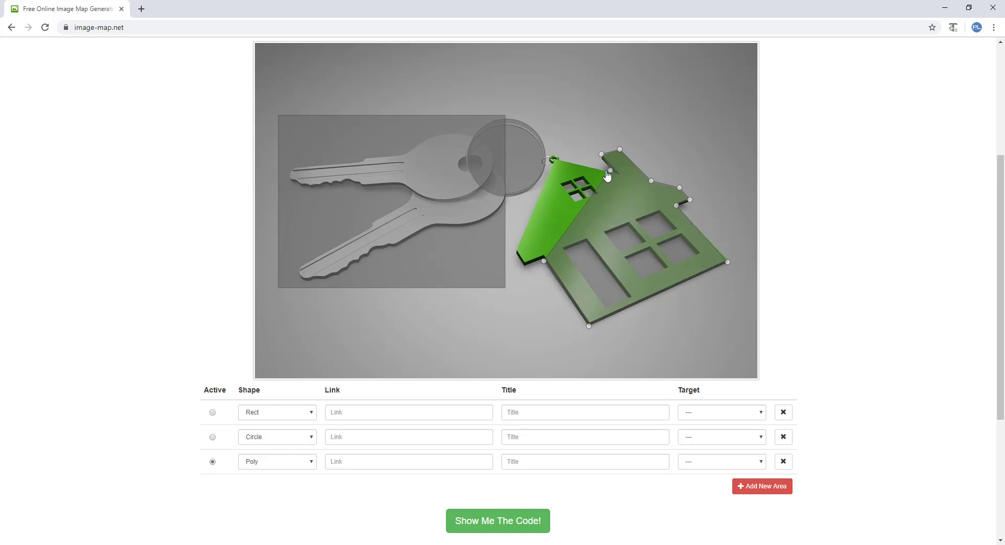
{"action": "left_click", "coordinate": [554, 156]}
{"action": "left_click", "coordinate": [518, 249]}
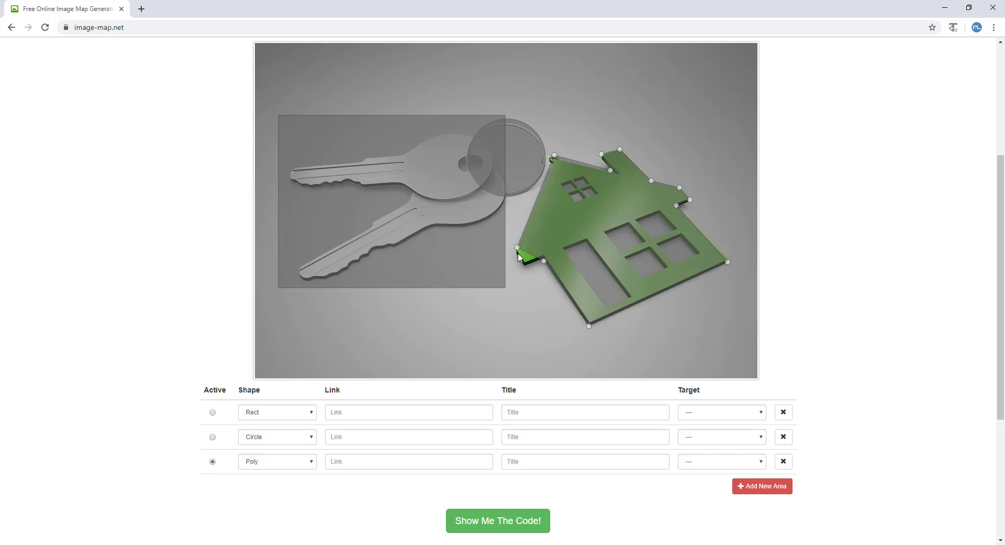
{"action": "left_click", "coordinate": [524, 265]}
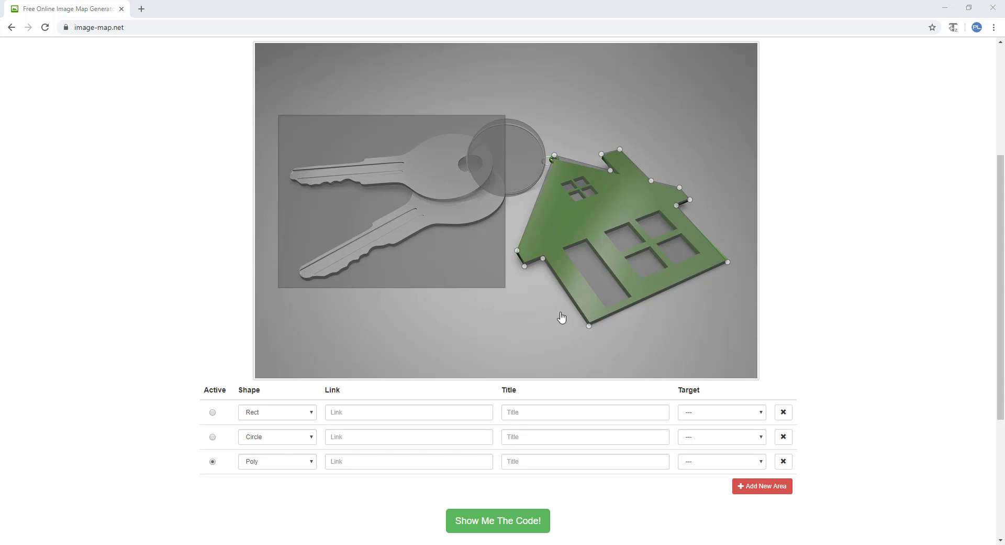
{"action": "left_click", "coordinate": [381, 411]}
{"action": "type", "text": "https://www.google.ie/"}
{"action": "left_click", "coordinate": [397, 439]}
{"action": "type", "text": "https://validator.w3.org/#validate_by_input"}
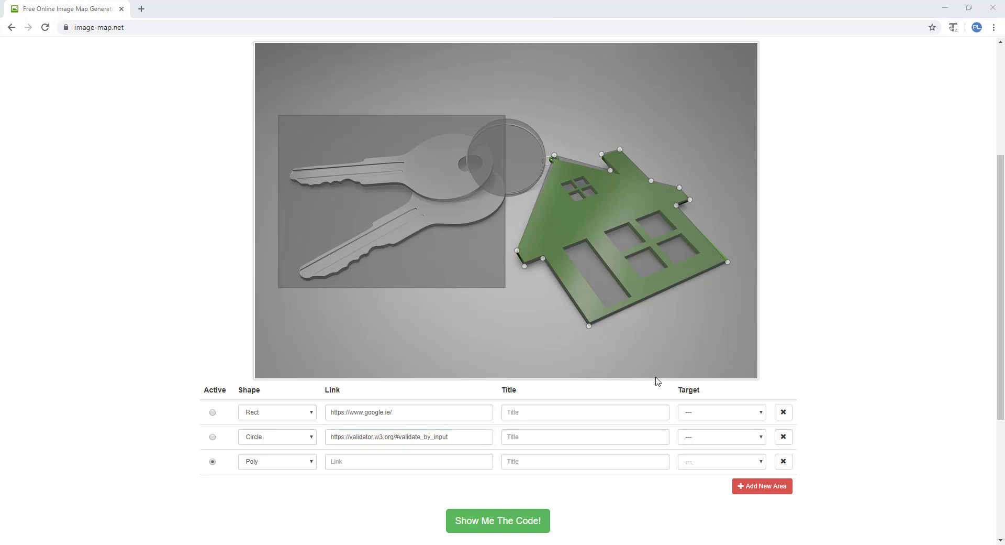
{"action": "left_click", "coordinate": [398, 463]}
{"action": "type", "text": "https://jigsaw.w3.org/css-validator/#validate_by_input"}
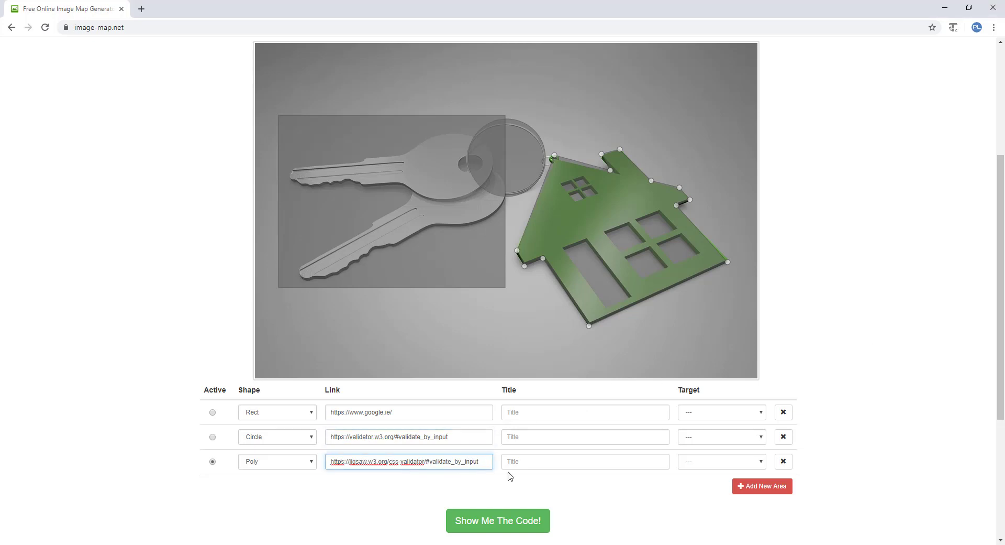
Title the rectangle area Google, the circle area HTML Validator and the polygon area CSS Validator.
{"action": "left_click", "coordinate": [592, 413]}
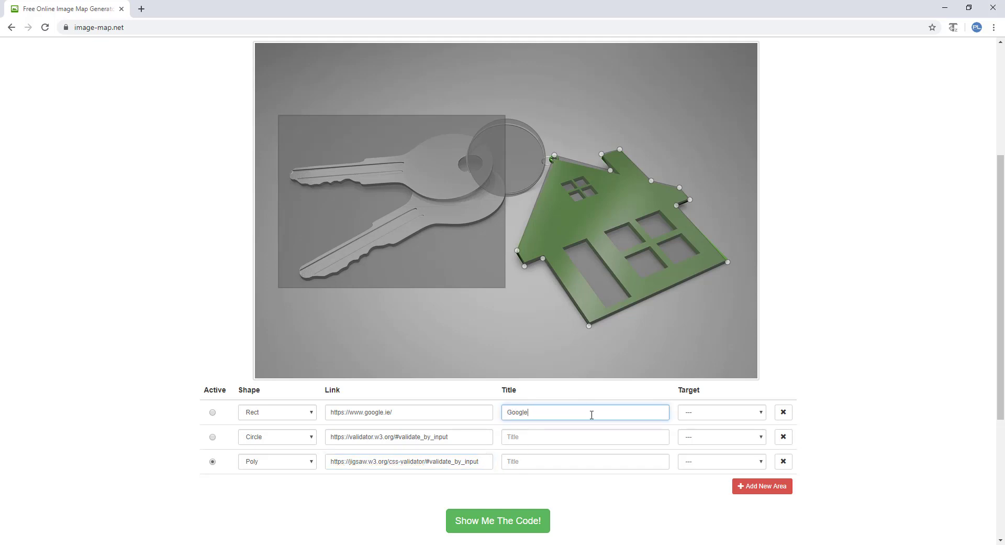
{"action": "left_click", "coordinate": [538, 437]}
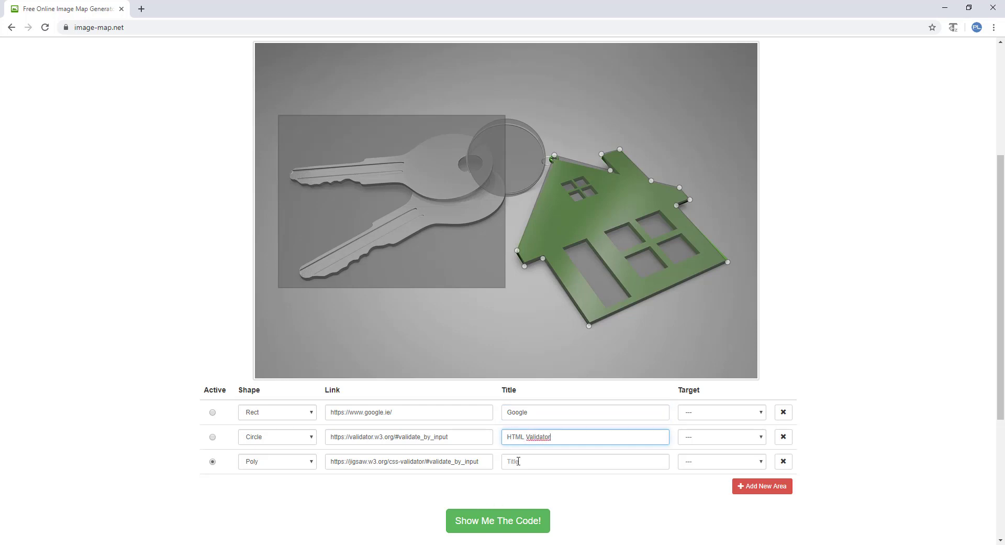
{"action": "left_click", "coordinate": [533, 462]}
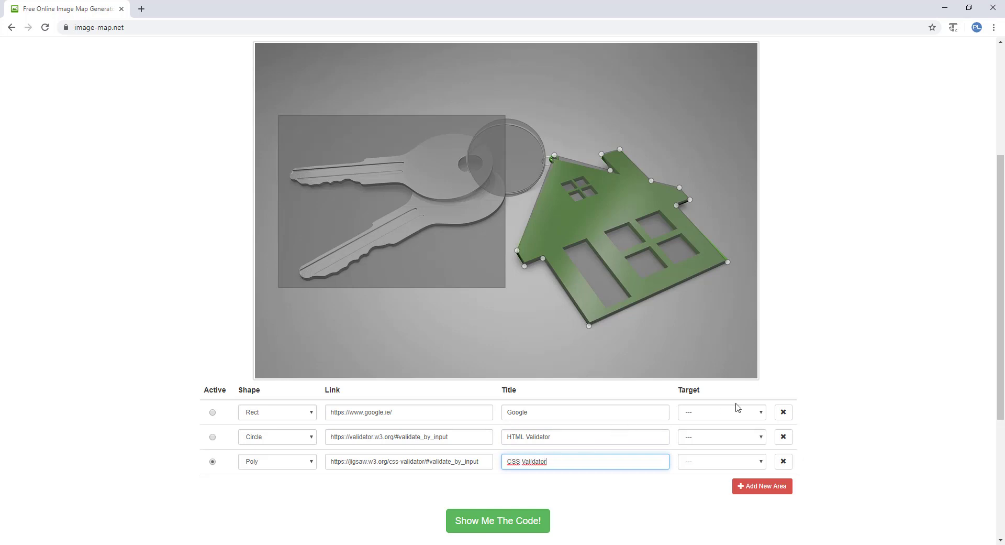
Set the target of the rectangle, circle and polygon areas to _blank.
{"action": "left_click", "coordinate": [706, 412]}
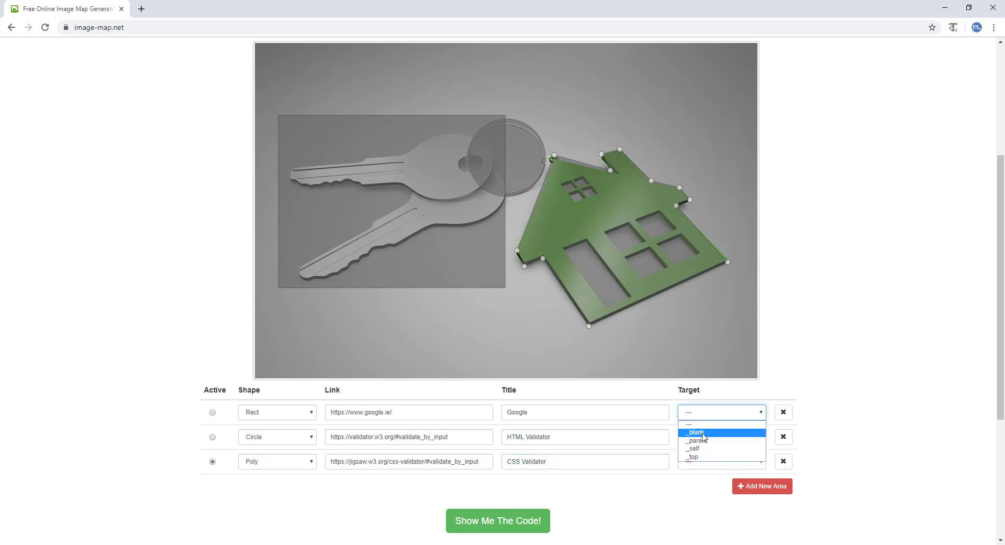
{"action": "left_click", "coordinate": [699, 432]}
{"action": "left_click", "coordinate": [702, 436]}
{"action": "left_click", "coordinate": [700, 457]}
{"action": "left_click", "coordinate": [703, 463]}
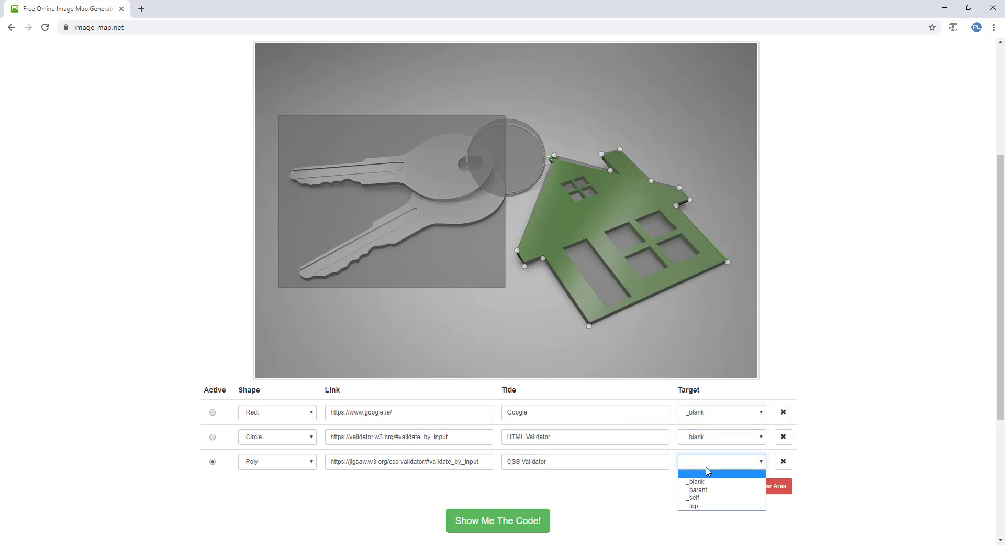
{"action": "left_click", "coordinate": [696, 481]}
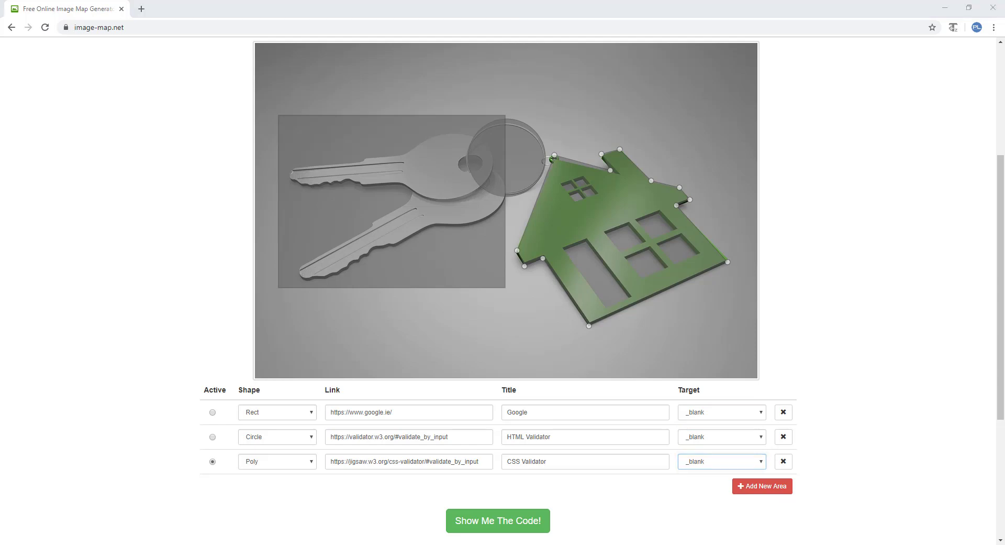
Generate the image map code, copy all of it, and close the generated output.
{"action": "left_click", "coordinate": [511, 521]}
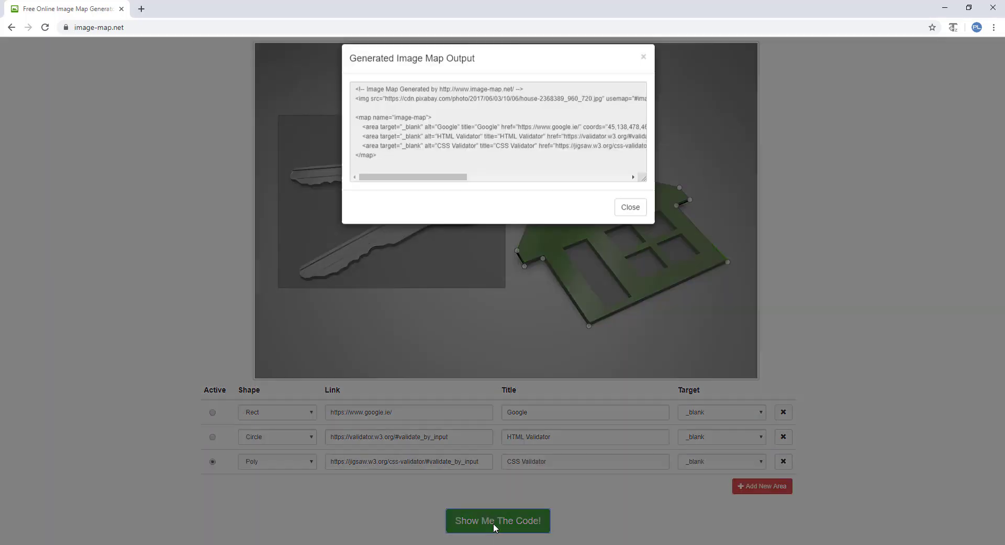
{"action": "left_click", "coordinate": [479, 151]}
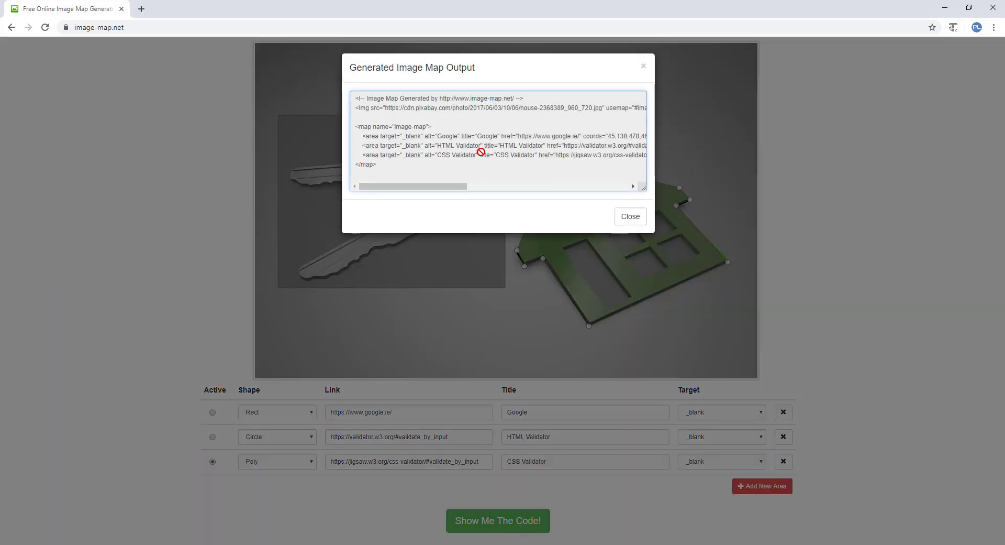
{"action": "key", "text": "ctrl+a"}
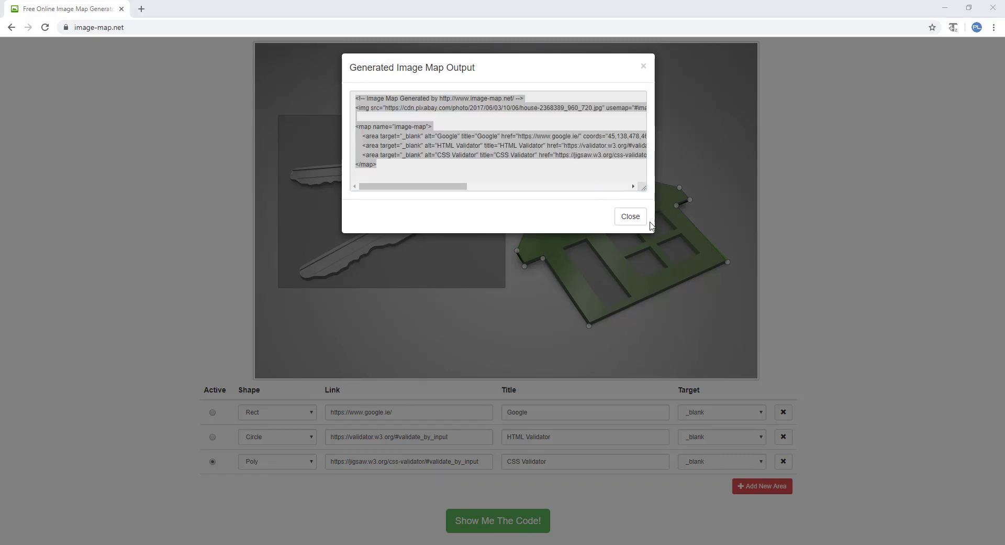
{"action": "left_click", "coordinate": [631, 216]}
Switch to the WhereWeLearn site in the other browser and open the KeyRing creation form through the Educator section's Creator Flow.
{"action": "left_click", "coordinate": [945, 6]}
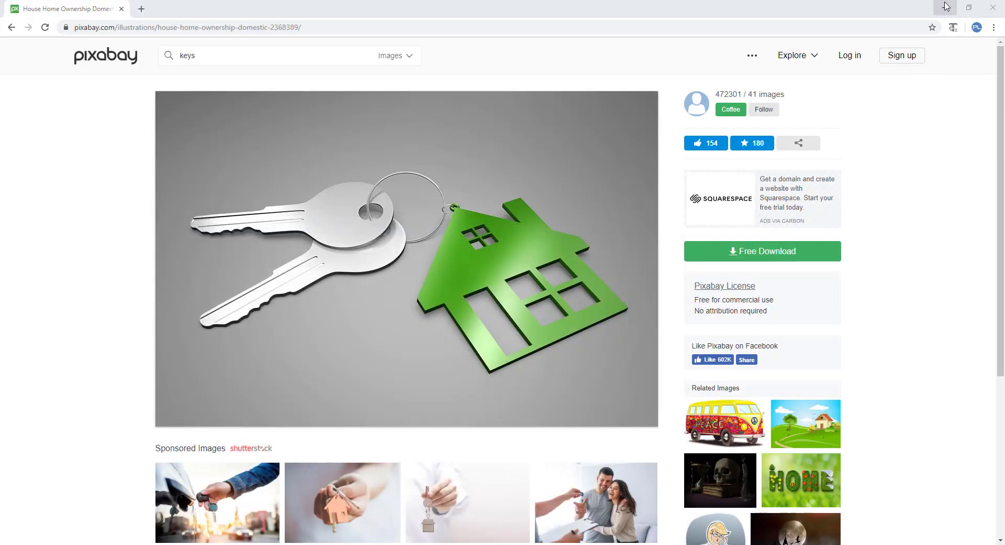
{"action": "left_click", "coordinate": [946, 7]}
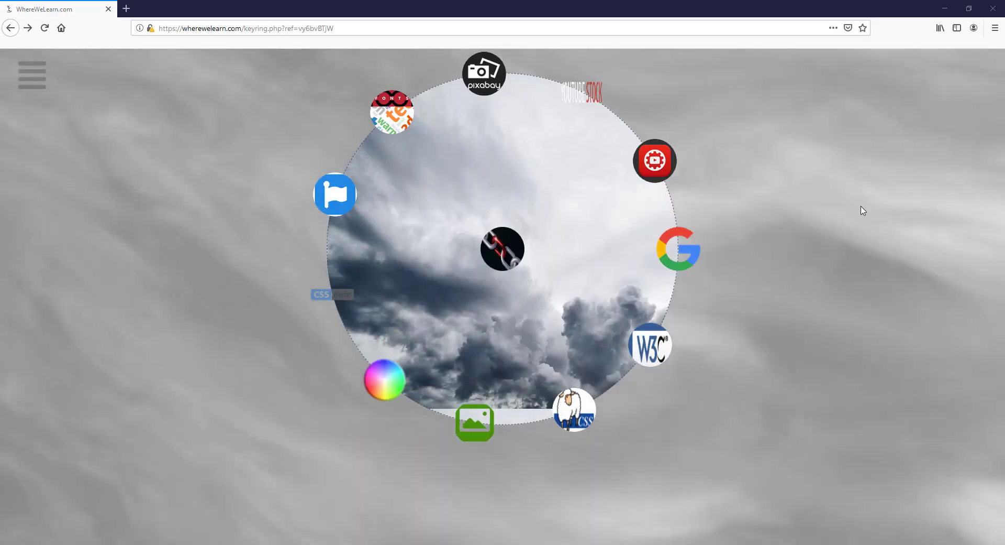
{"action": "left_click", "coordinate": [31, 74]}
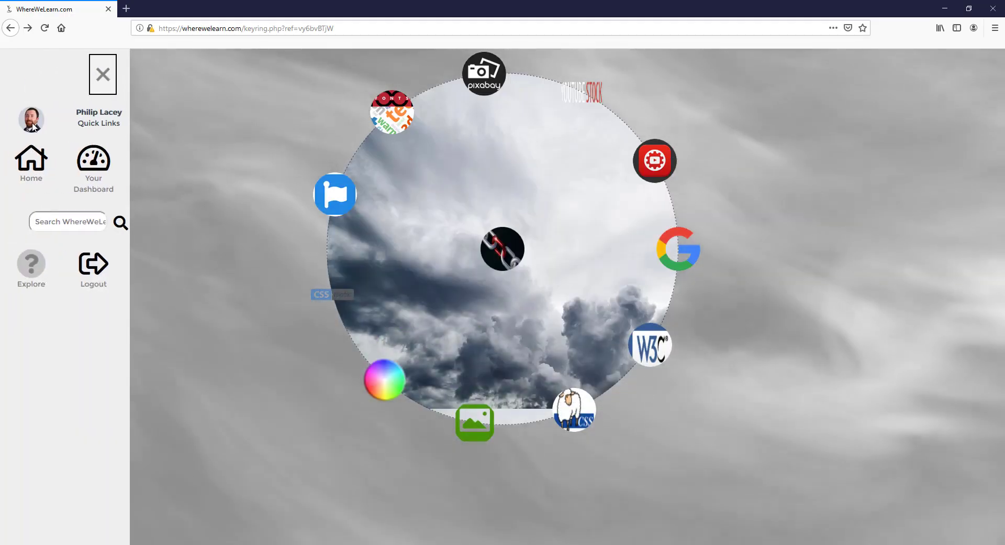
{"action": "left_click", "coordinate": [35, 162]}
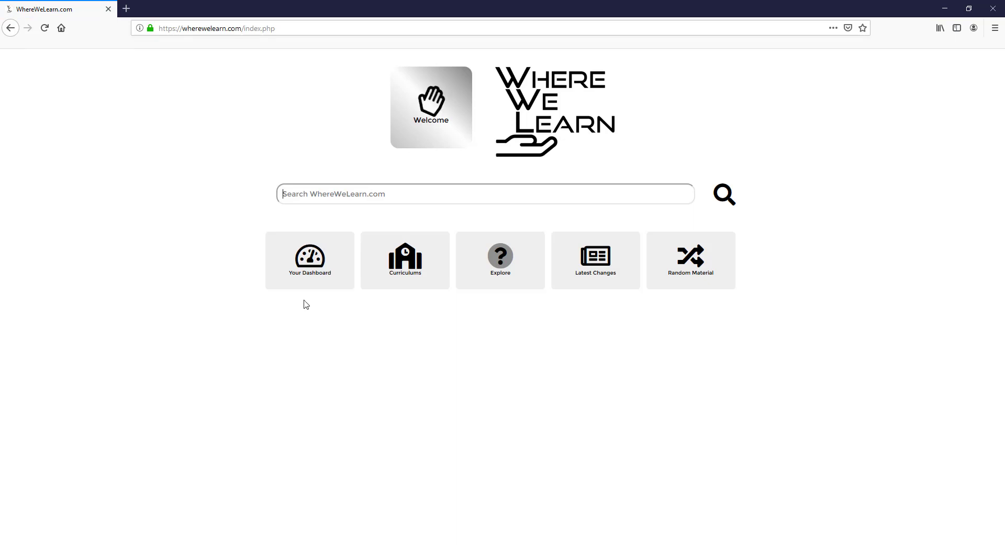
{"action": "left_click", "coordinate": [296, 261]}
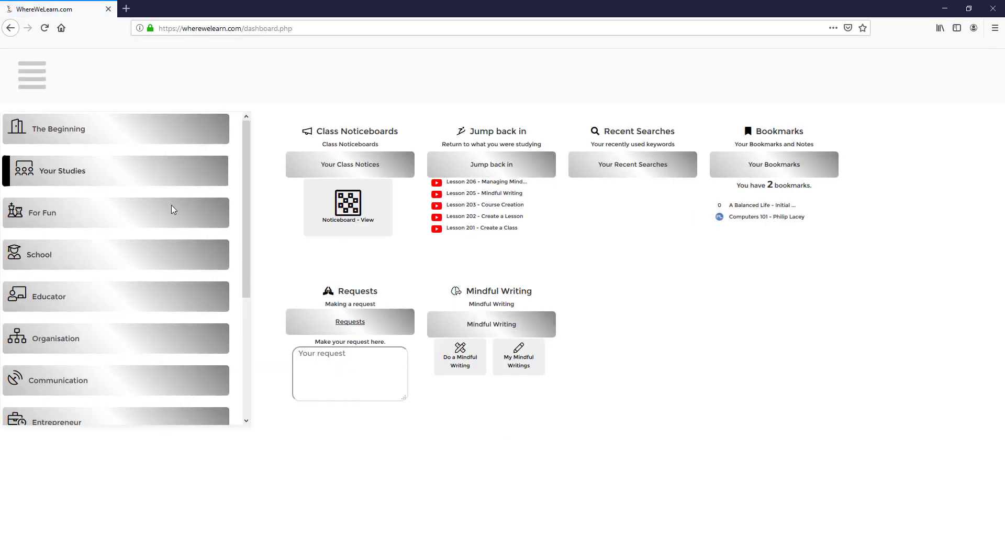
{"action": "left_click", "coordinate": [79, 296]}
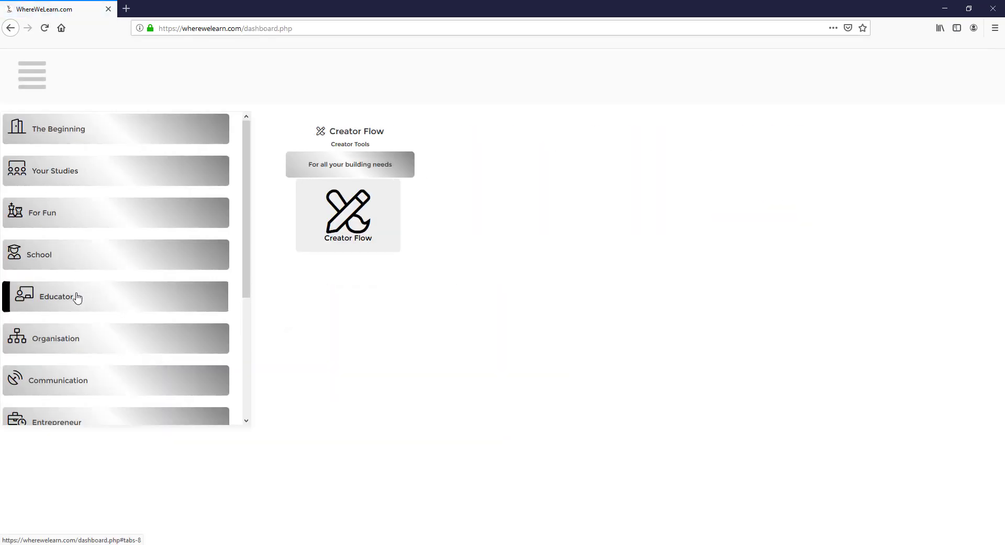
{"action": "left_click", "coordinate": [347, 209]}
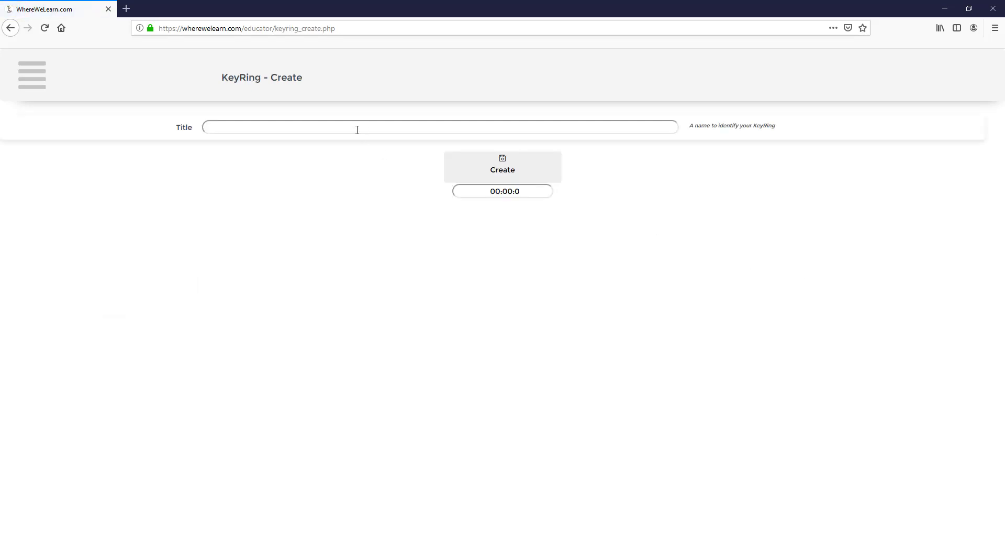
Create a KeyRing titled Demo House Links and set its layout to ImageMap in its settings.
{"action": "type", "text": "Demo House Links"}
{"action": "left_click", "coordinate": [508, 168]}
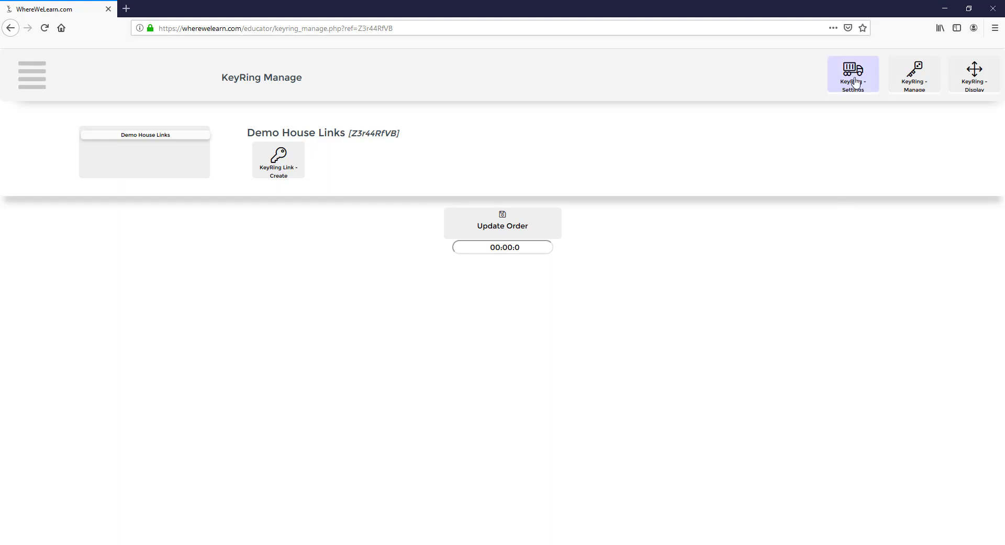
{"action": "left_click", "coordinate": [855, 79]}
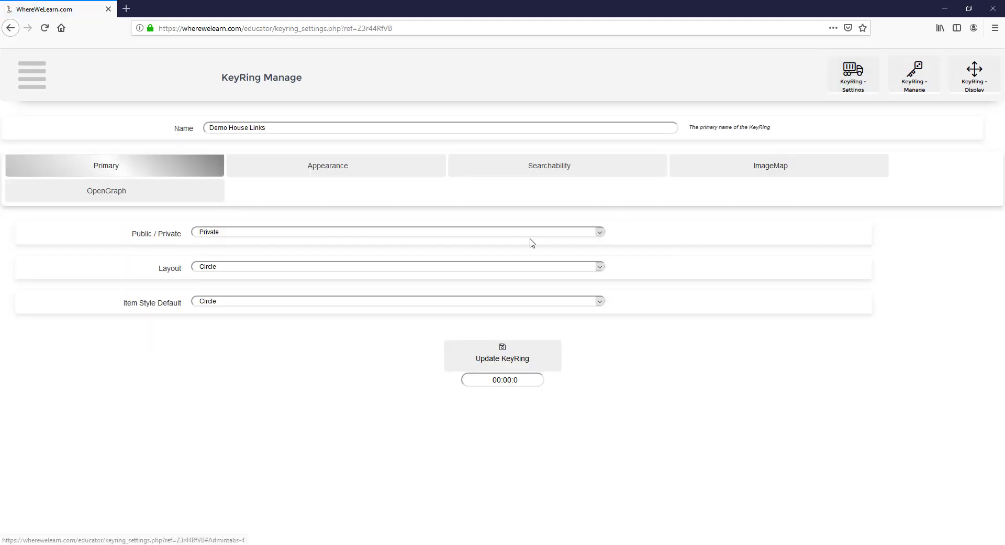
{"action": "left_click", "coordinate": [203, 272]}
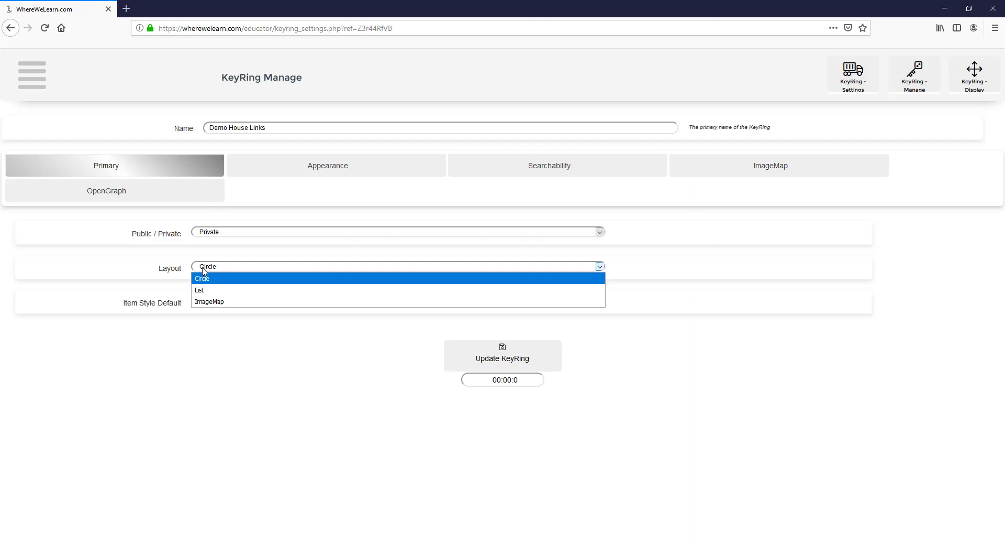
{"action": "left_click", "coordinate": [219, 299]}
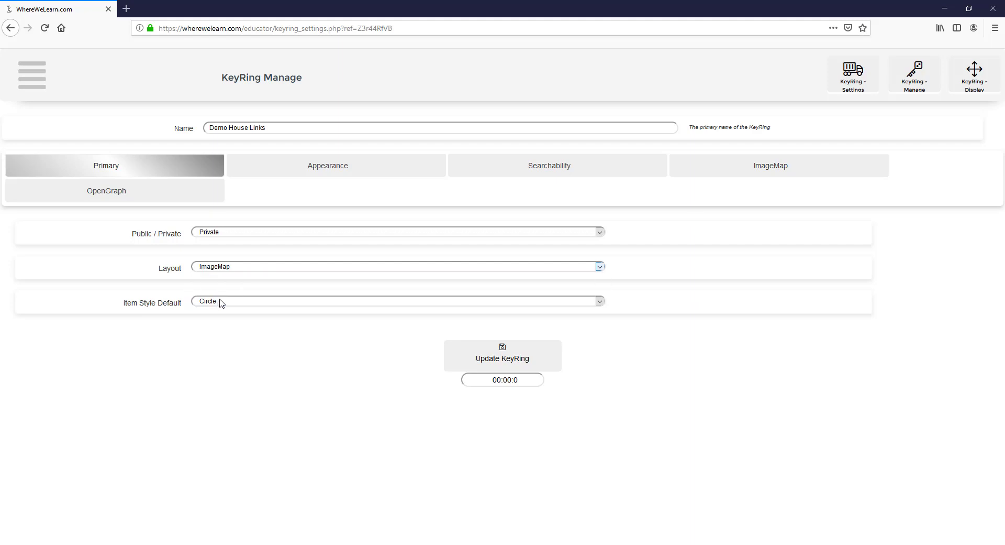
{"action": "left_click", "coordinate": [756, 169]}
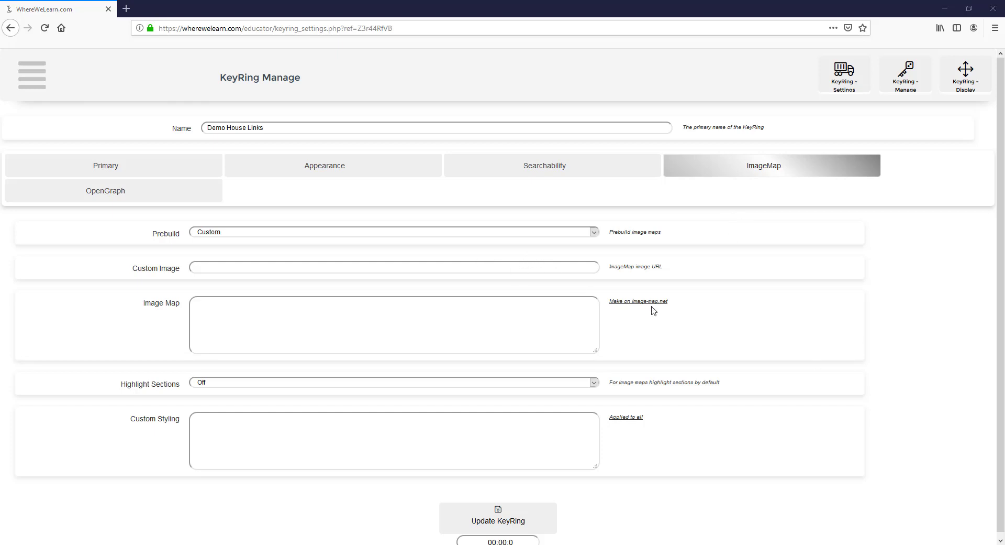
{"action": "left_click", "coordinate": [476, 267]}
{"action": "type", "text": "https://cdn.pixabay.com/photo/2017/06/03/10/06/house-2368389_960_720.jpg"}
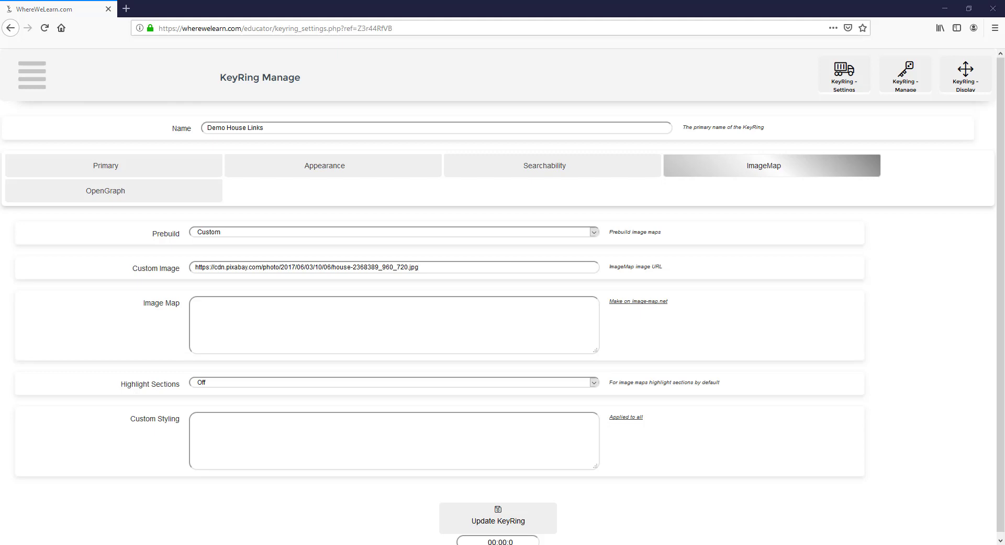
{"action": "left_click", "coordinate": [340, 313]}
{"action": "key", "text": "ctrl+v"}
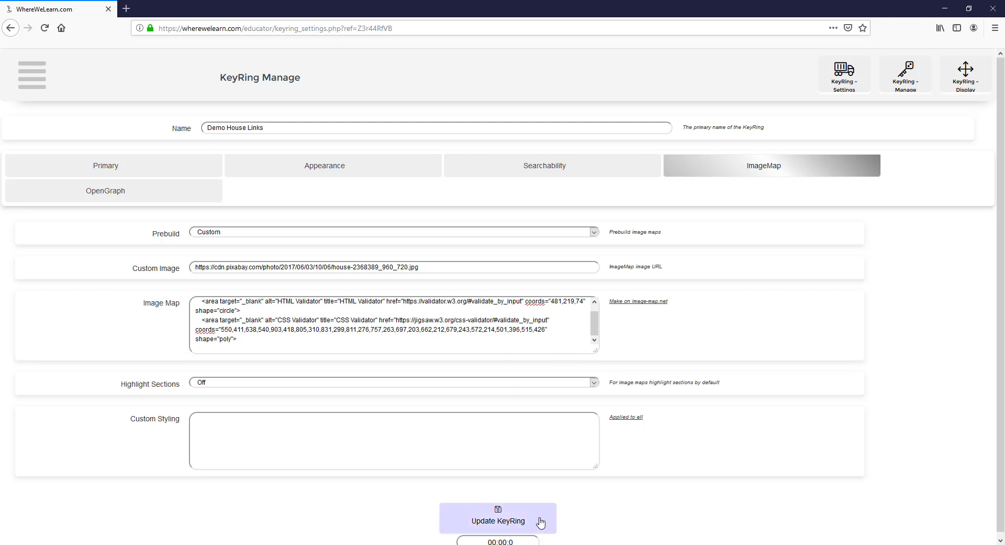
{"action": "left_click", "coordinate": [504, 523]}
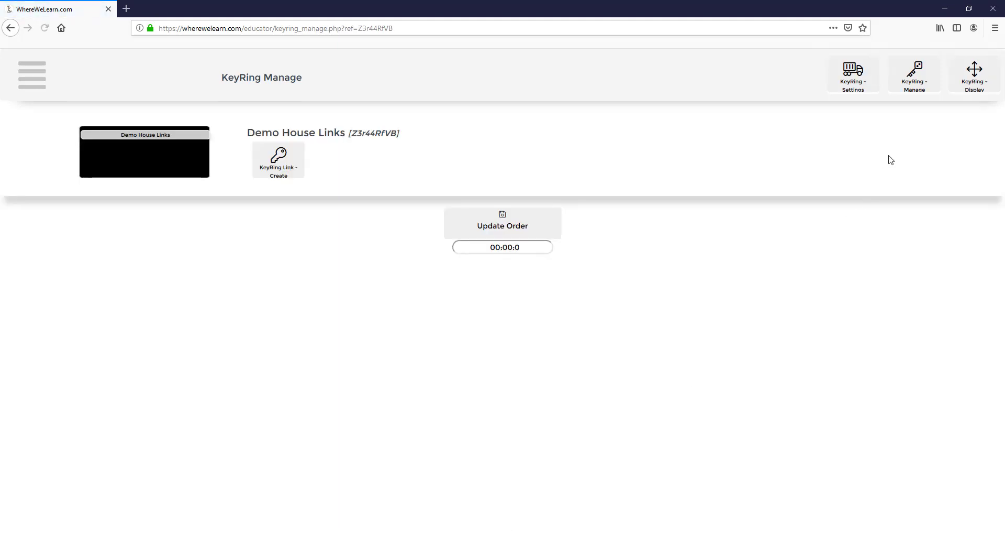
Display the KeyRing, test the link on the green house area, and close the page it opens.
{"action": "left_click", "coordinate": [969, 86]}
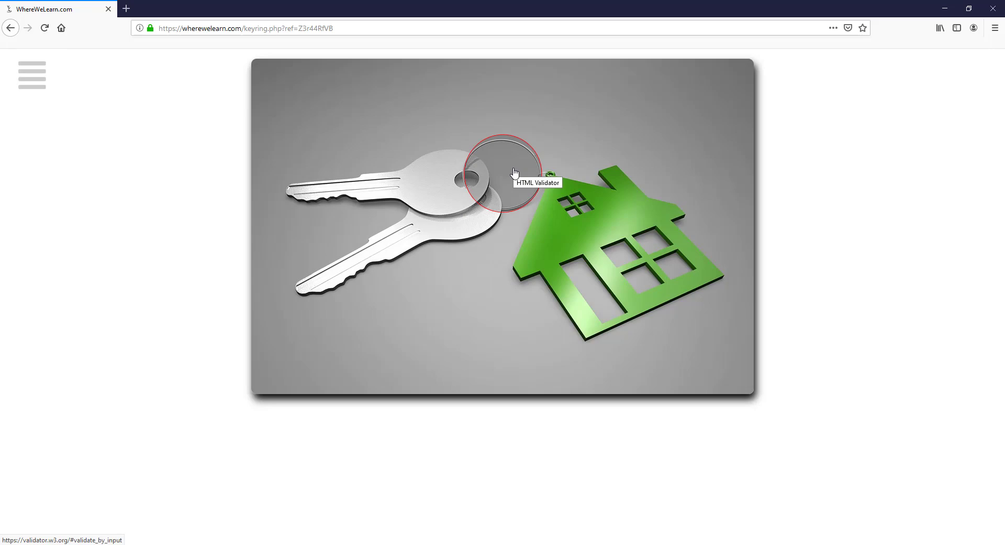
{"action": "left_click", "coordinate": [576, 227]}
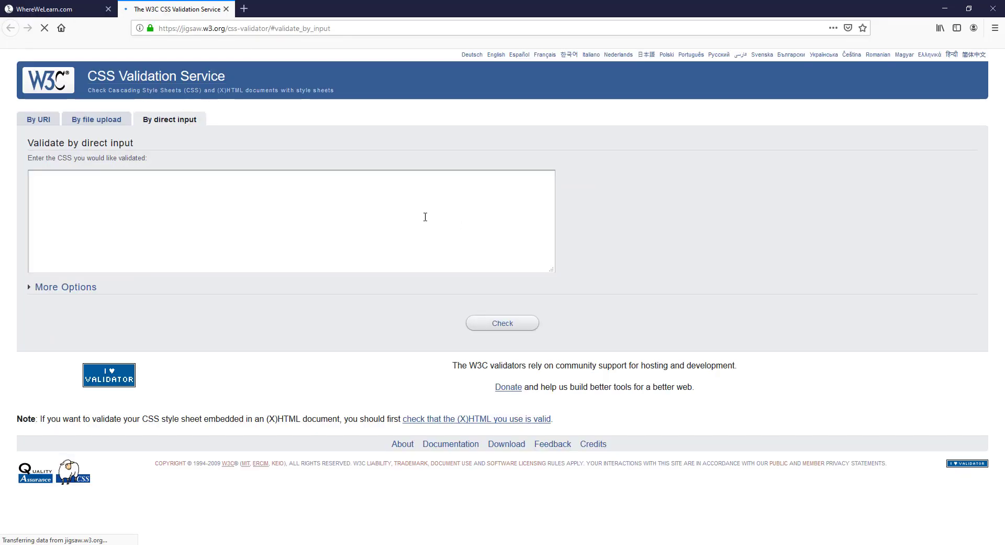
{"action": "left_click", "coordinate": [226, 9]}
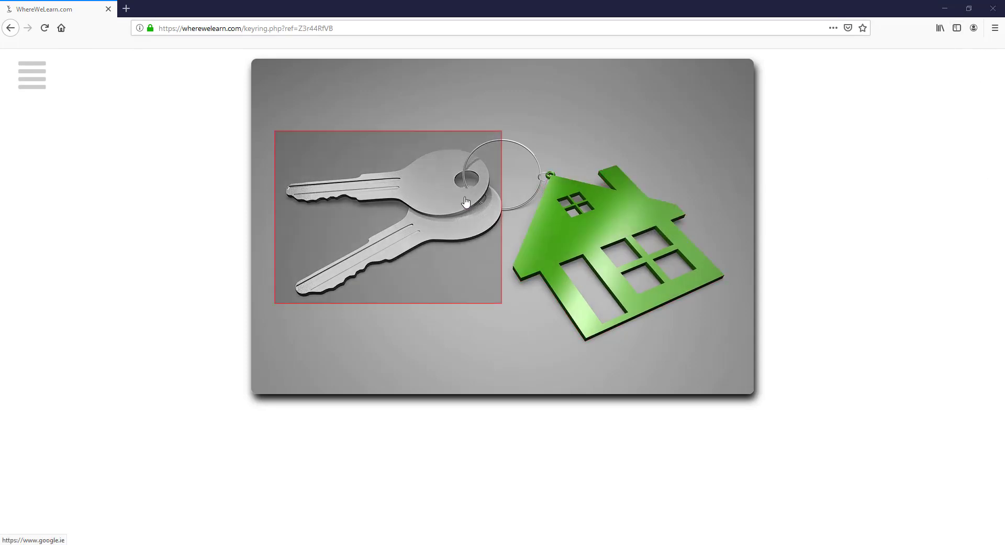
Go back to the orchestra KeyRing, open the Wind / Woodwind Section lesson from its image, and view the Flute material.
{"action": "left_click", "coordinate": [10, 30]}
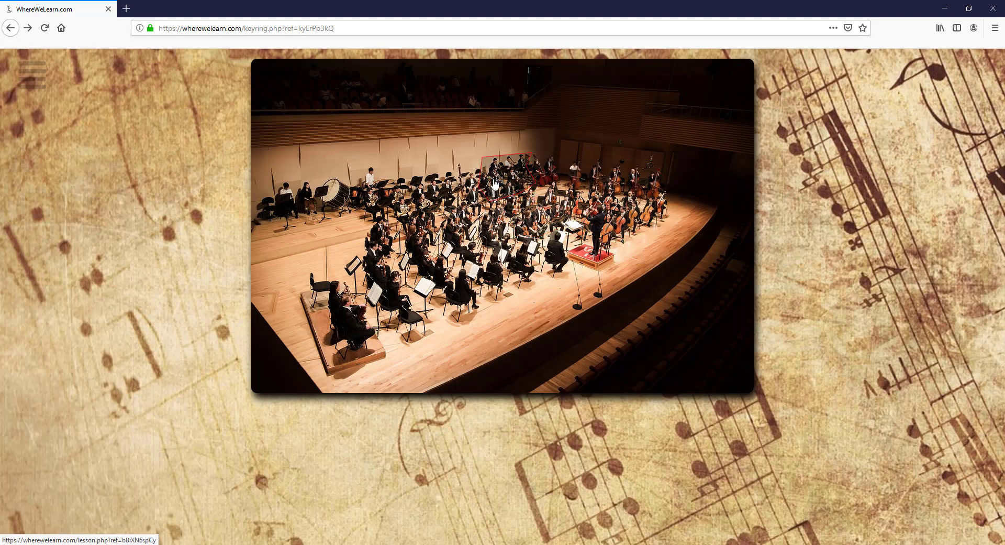
{"action": "left_click", "coordinate": [411, 198]}
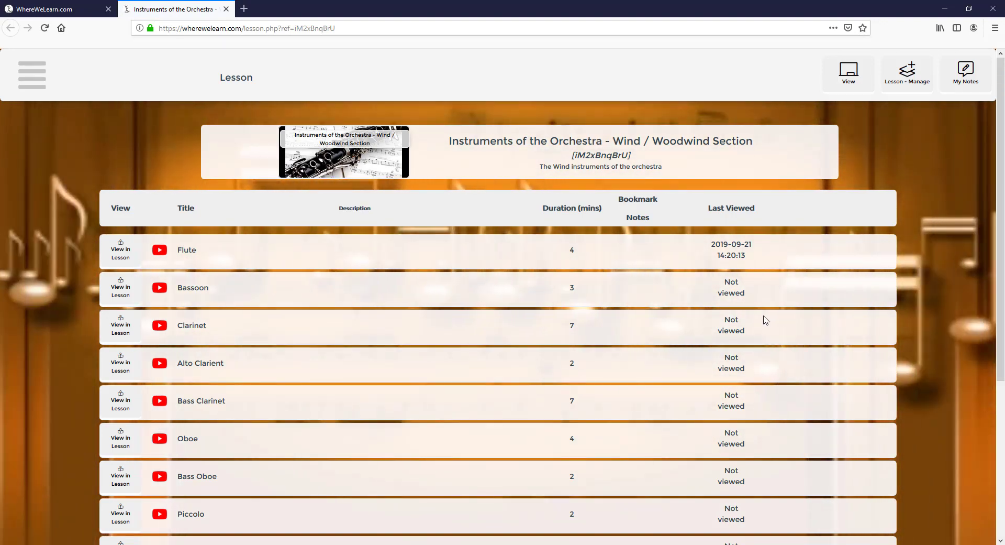
{"action": "left_click", "coordinate": [121, 259]}
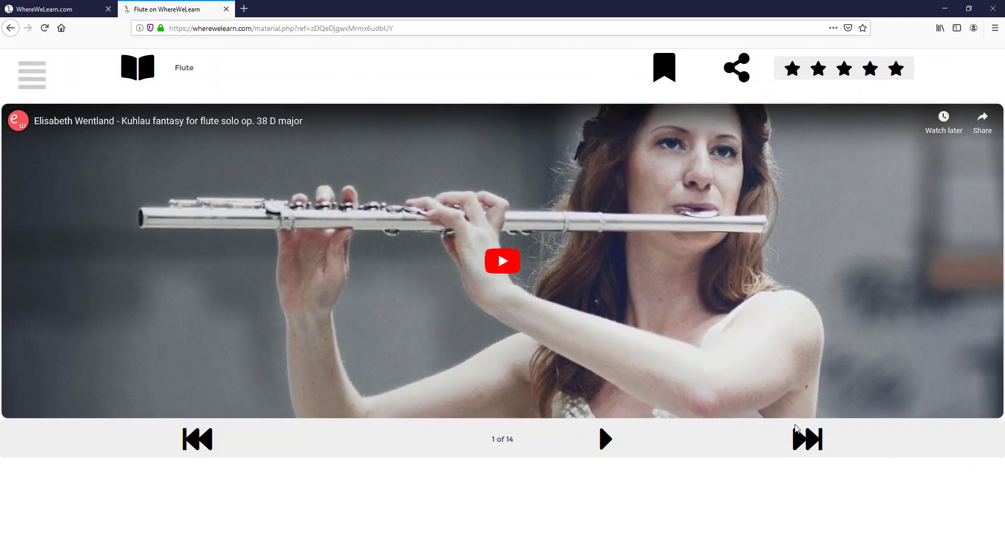
{"action": "left_click", "coordinate": [26, 69]}
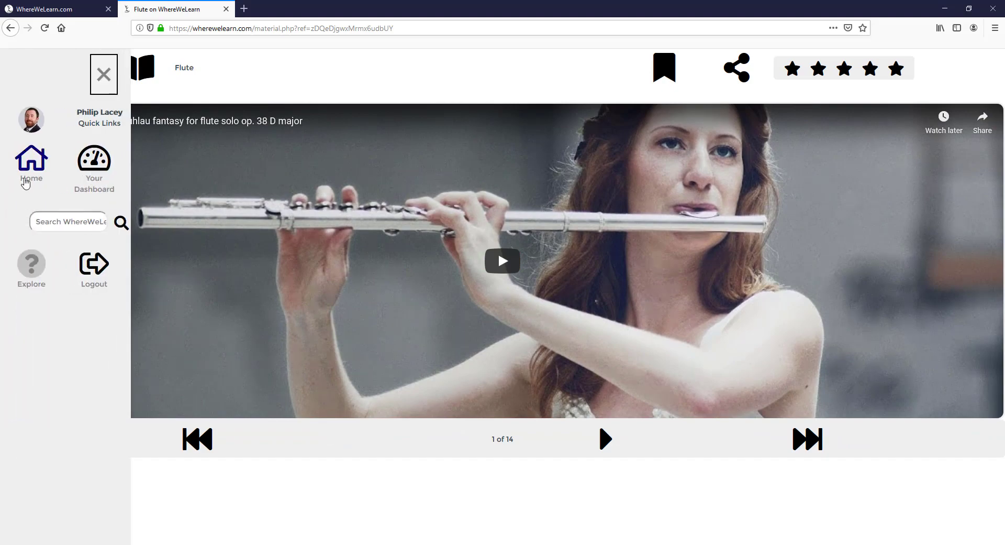